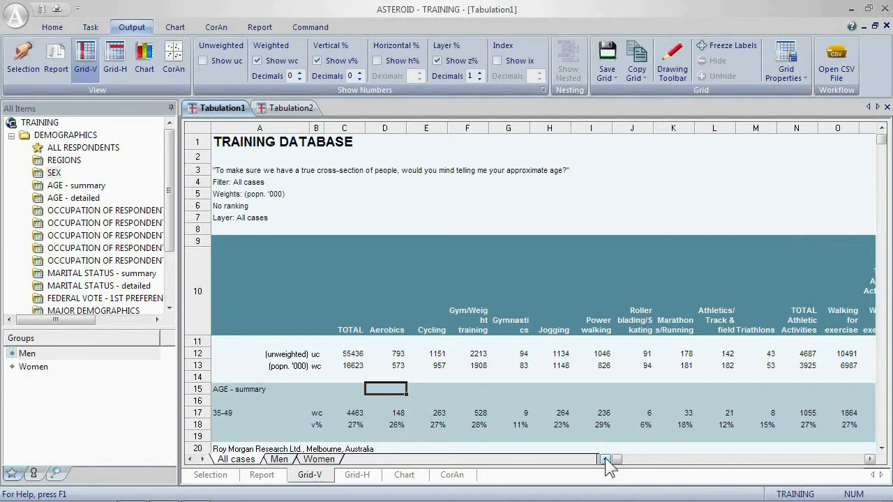
Step: Swap the rows and columns of the tabulation specification and rerun the tabulation
left_click(211, 475)
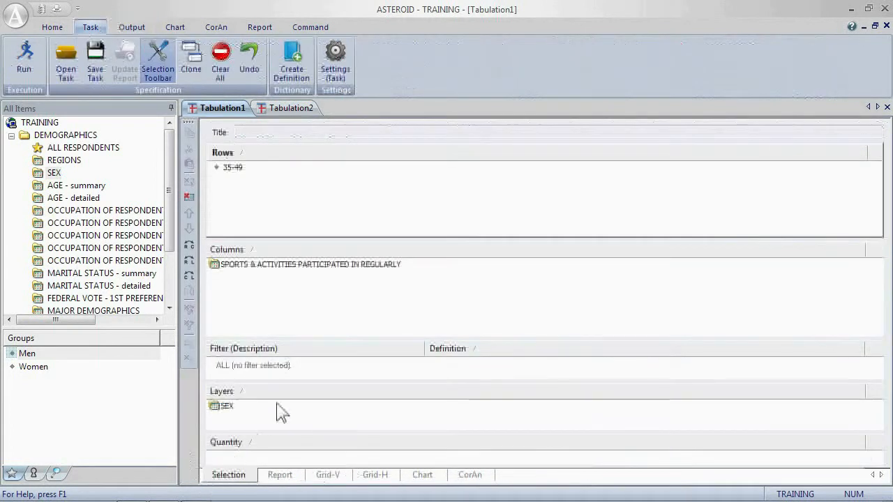
right_click(373, 296)
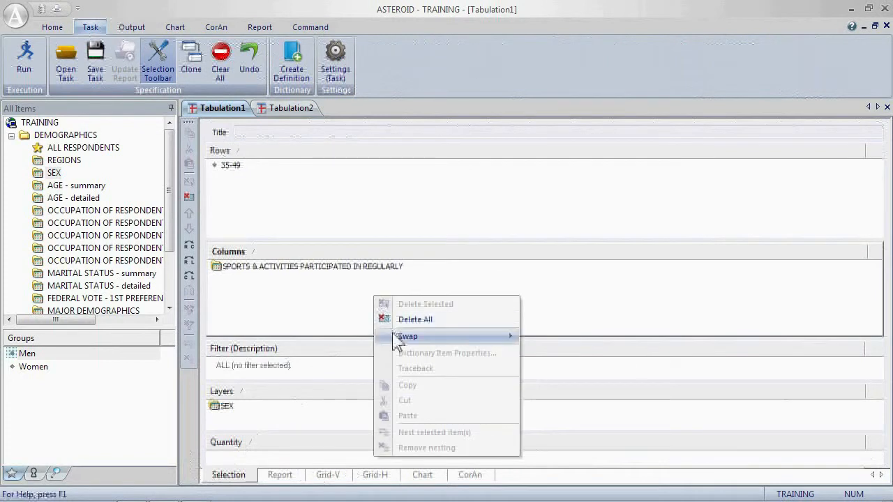
mouse_move(394, 336)
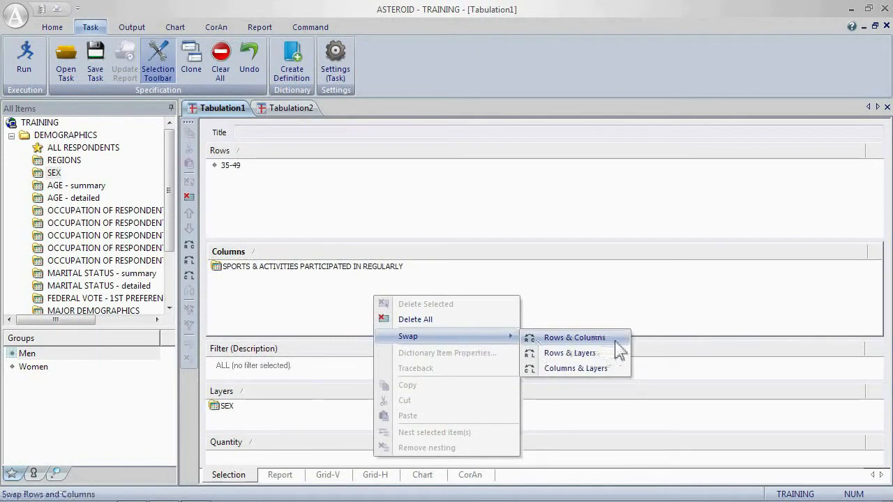
left_click(574, 338)
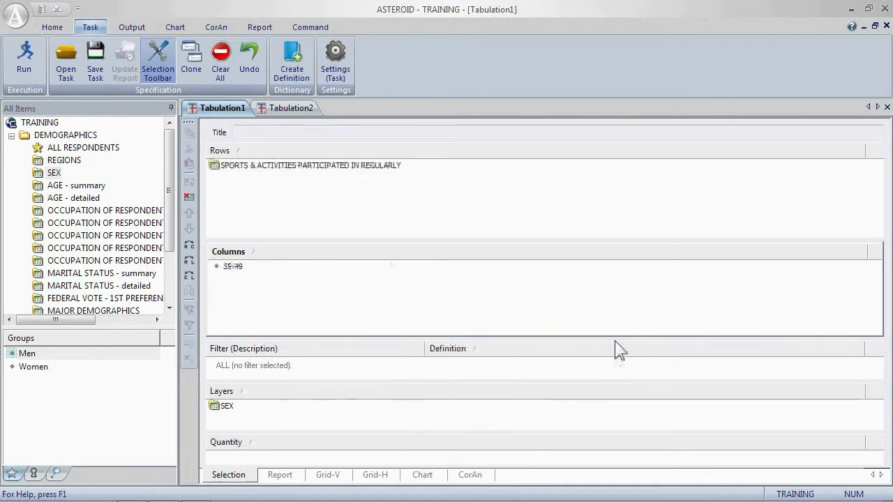
left_click(26, 60)
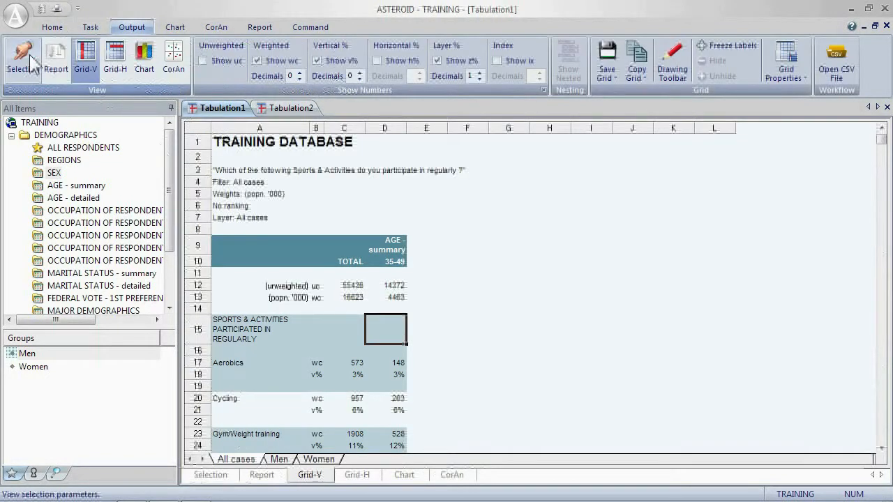
Step: Open the task's ranking settings and choose to rank on V%
left_click(90, 26)
left_click(328, 71)
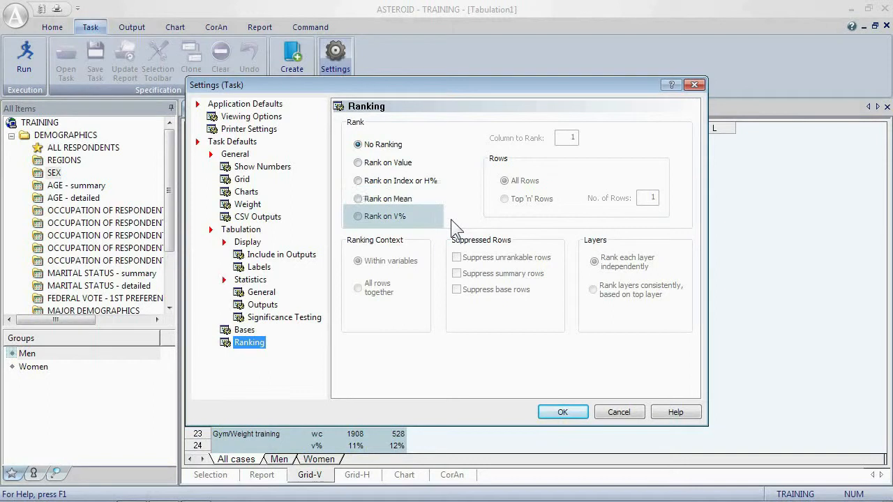
left_click(371, 218)
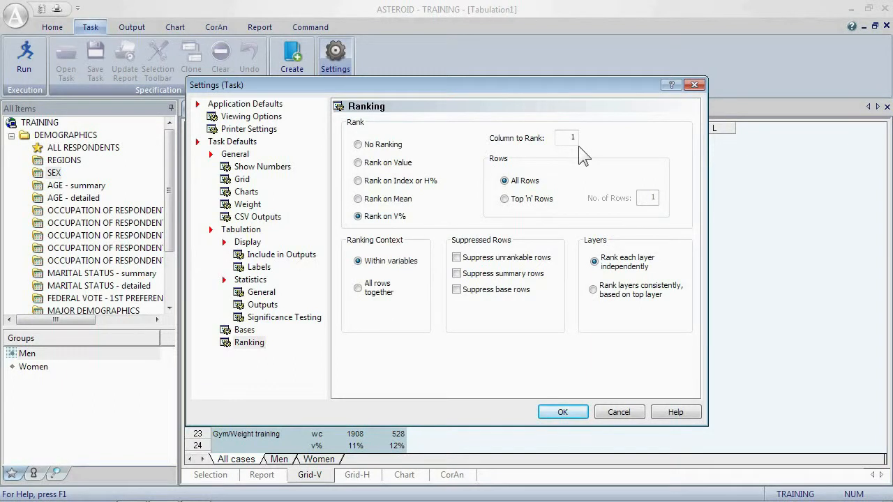
left_click(694, 85)
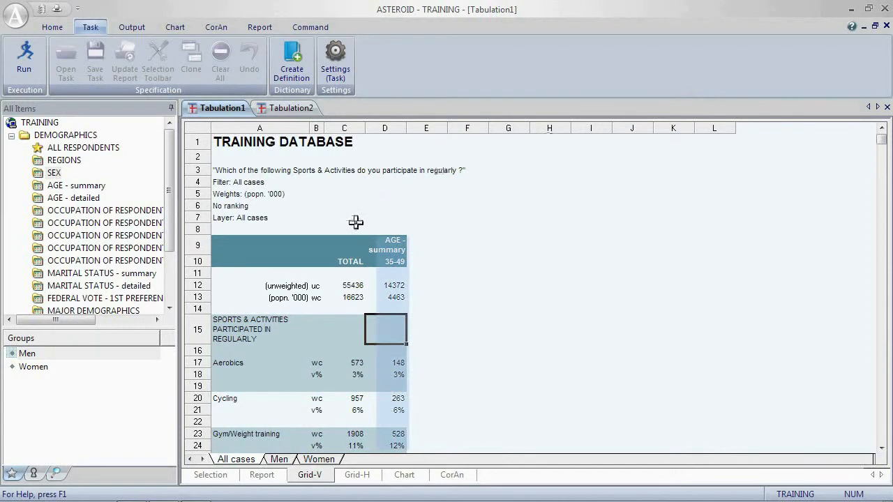
Step: Set the ranking to use column 2 and show only the top 10 rows
left_click(394, 244)
left_click_drag(394, 244, 346, 240)
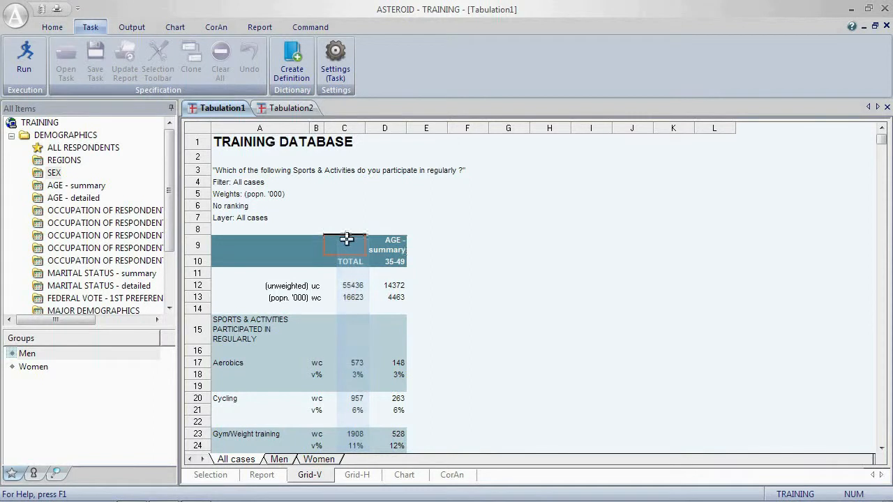
left_click(335, 62)
double_click(572, 139)
type("2")
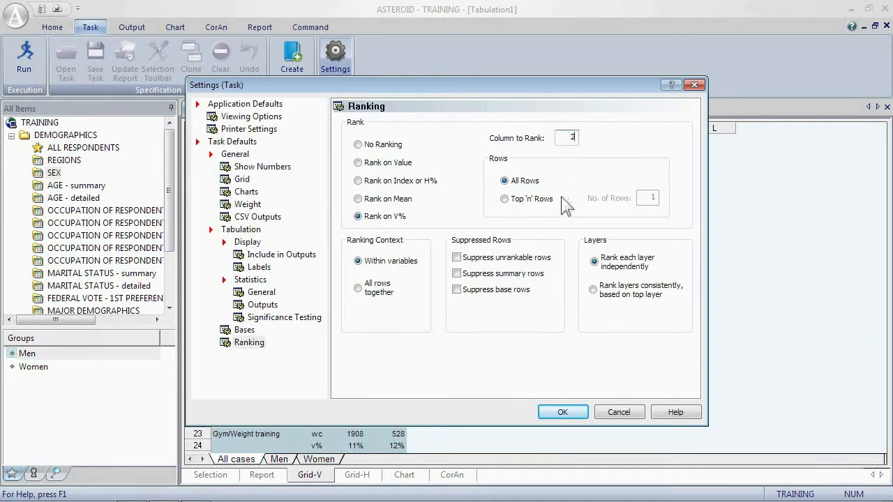
left_click(505, 199)
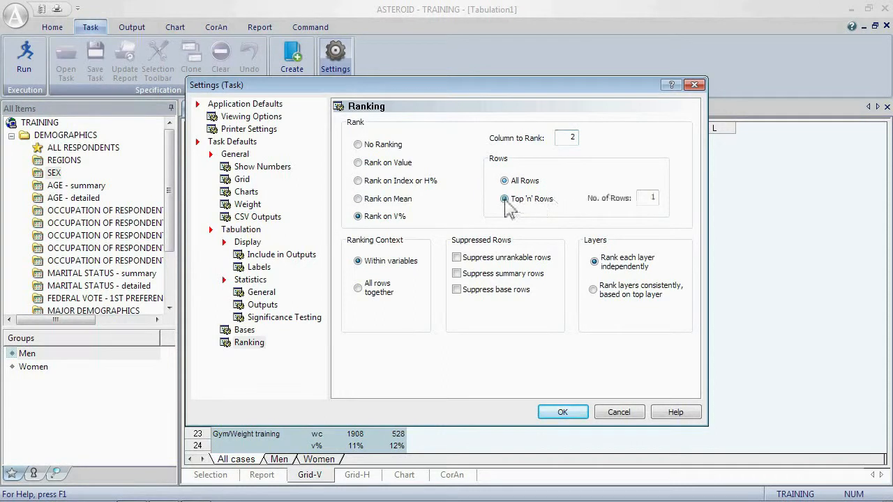
double_click(651, 198)
type("10")
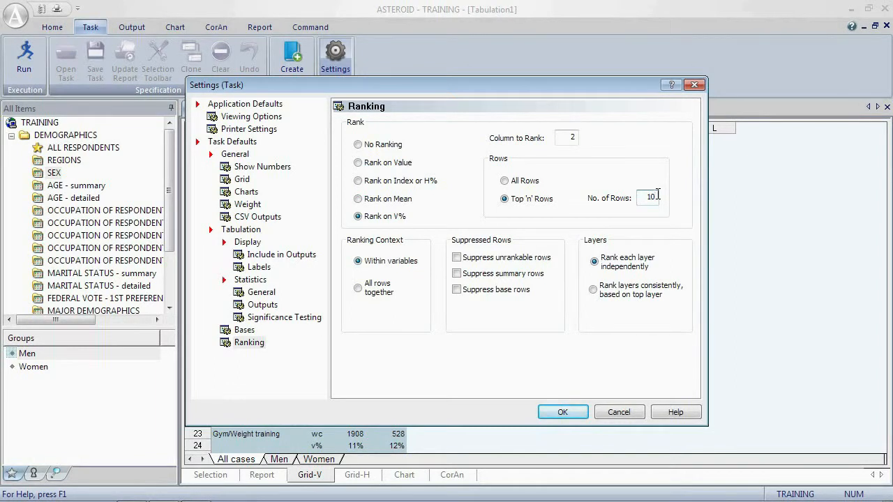
left_click(570, 410)
Step: Turn on suppression of summary rows in the ranking settings
scroll(442, 368, "down", 4)
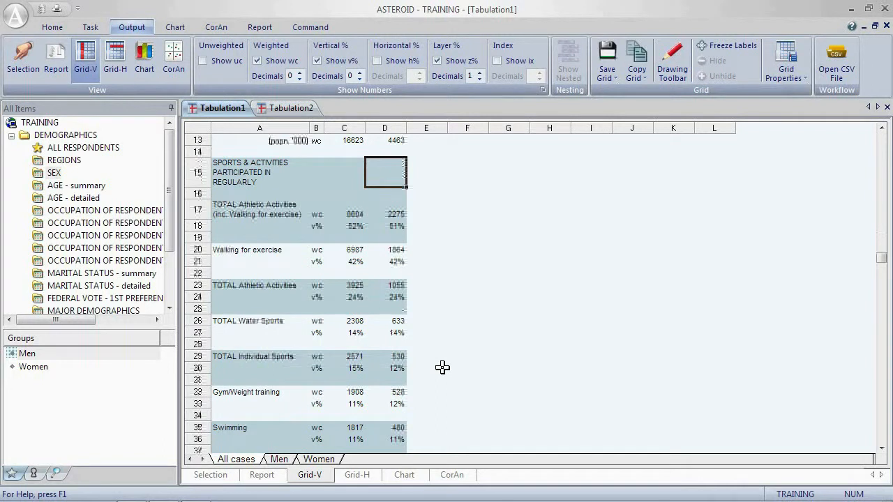
left_click(235, 213)
left_click(237, 286)
left_click(238, 321)
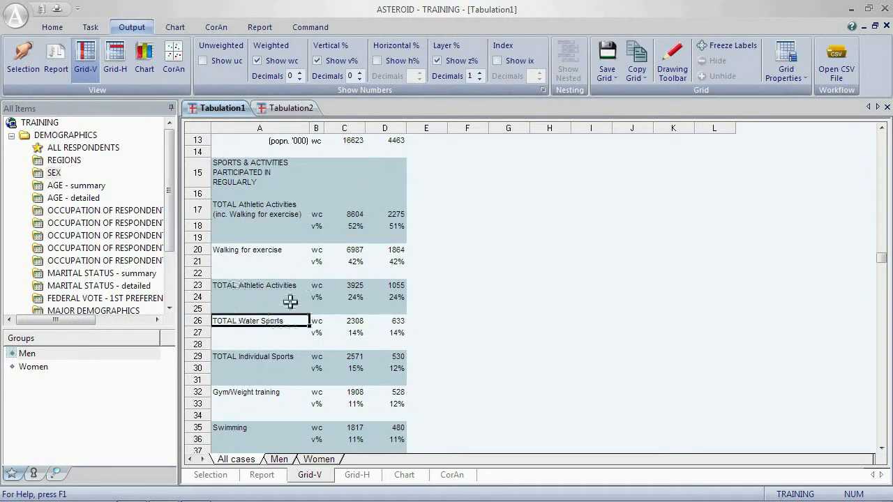
left_click(89, 27)
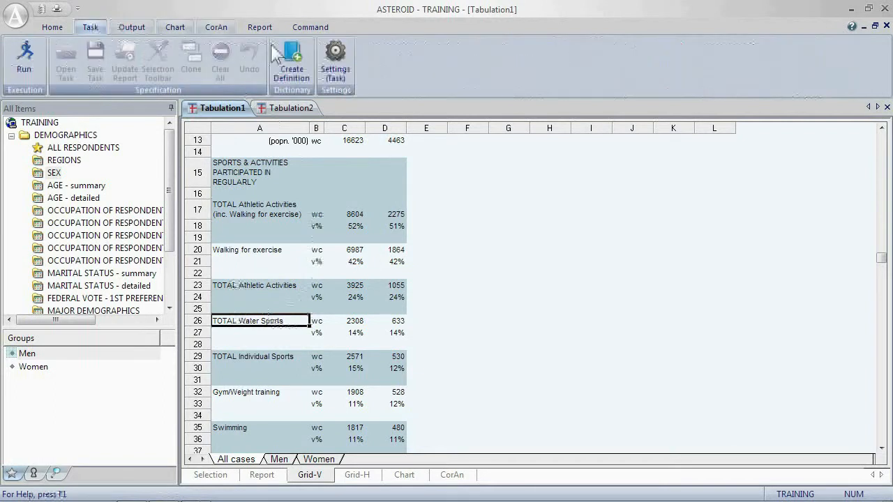
left_click(335, 66)
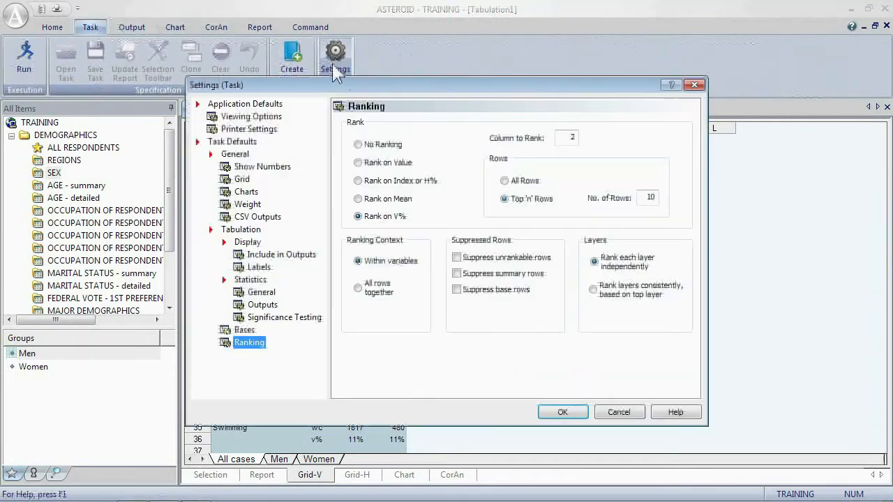
left_click(458, 273)
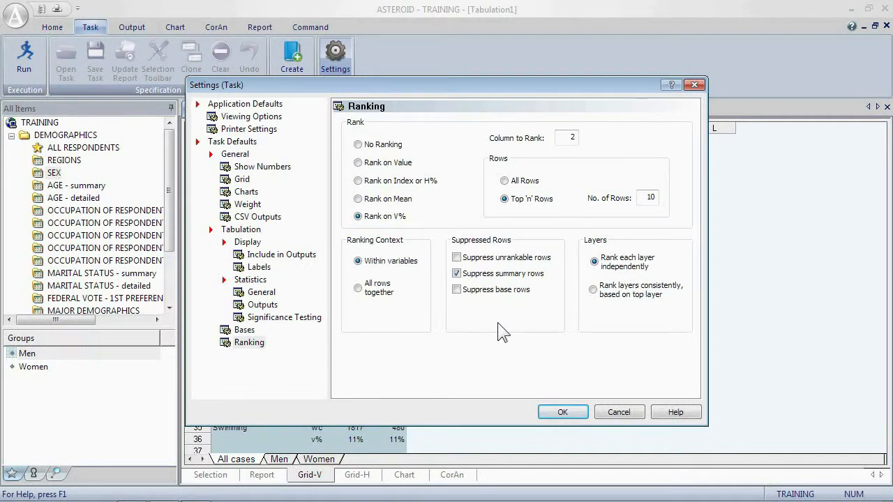
left_click(541, 412)
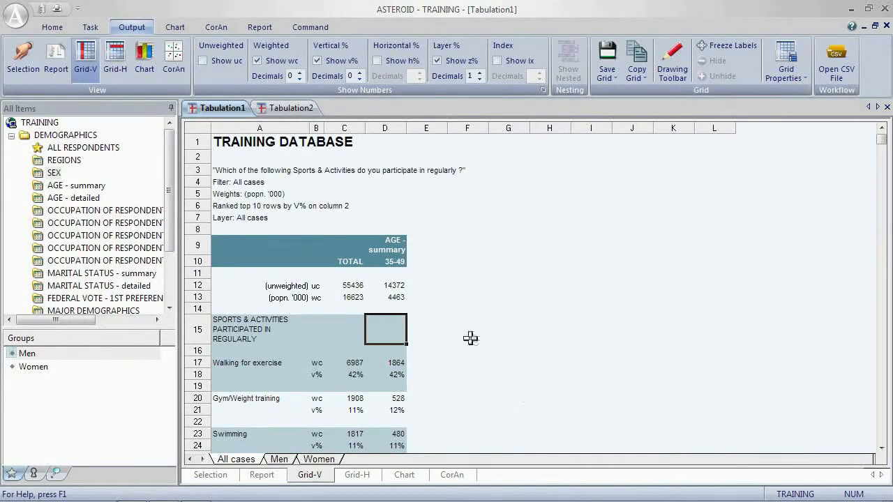
Step: Also suppress unrankable rows and base rows in the ranking settings
scroll(450, 344, "down", 4)
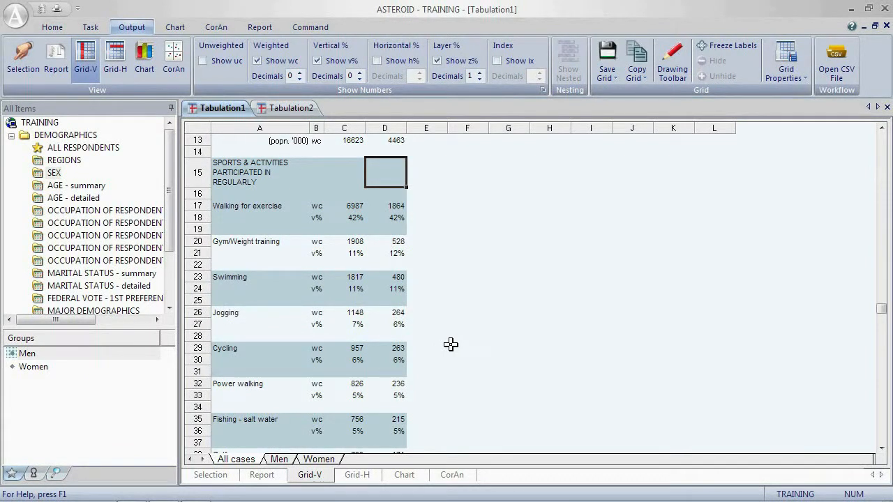
left_click(90, 27)
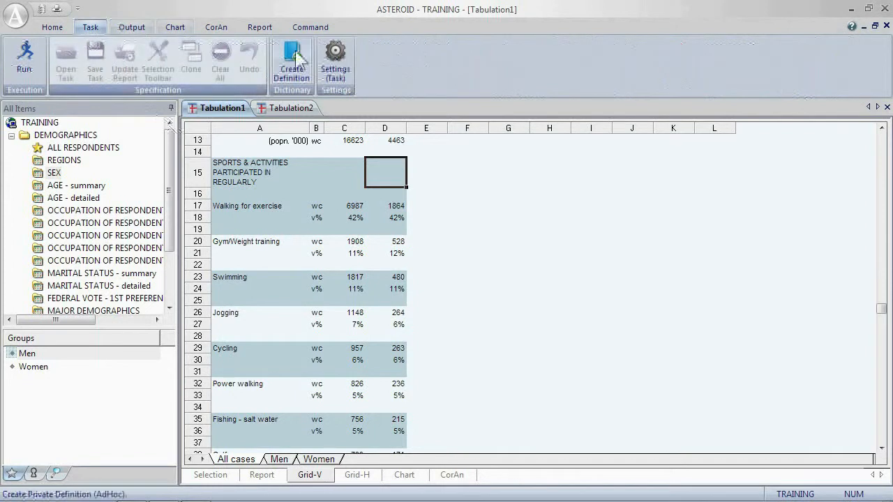
left_click(335, 56)
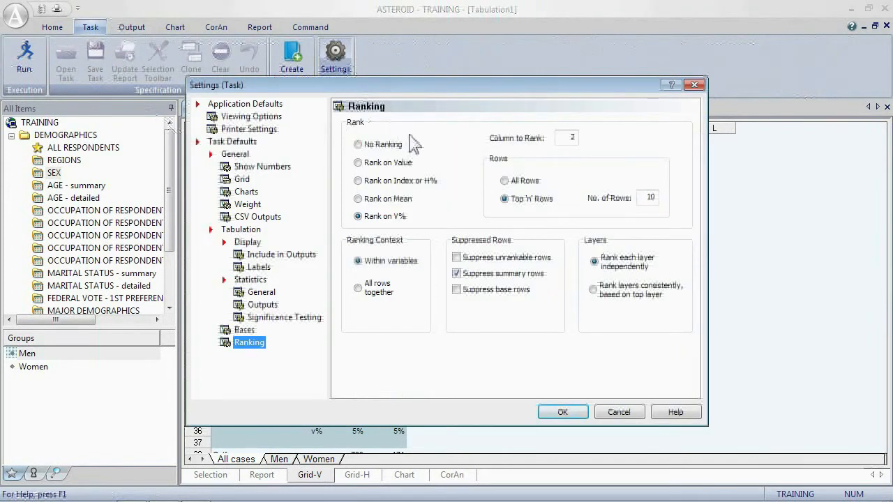
left_click(456, 258)
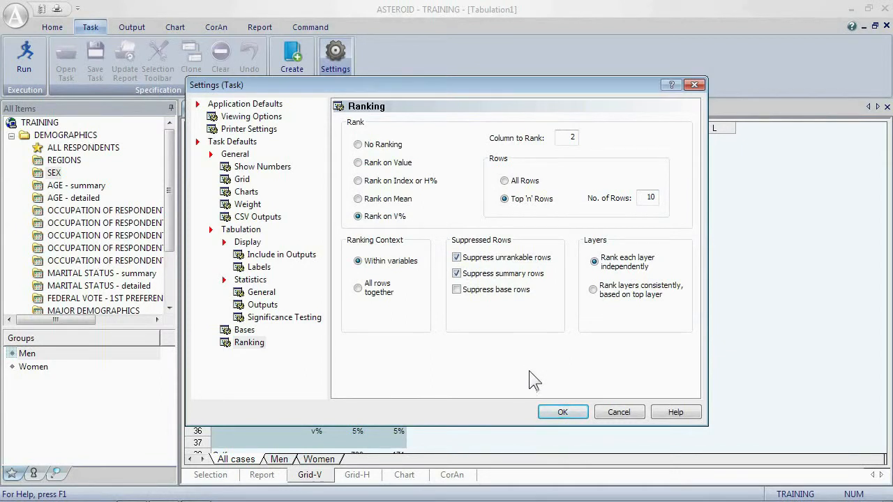
left_click(459, 290)
left_click(558, 412)
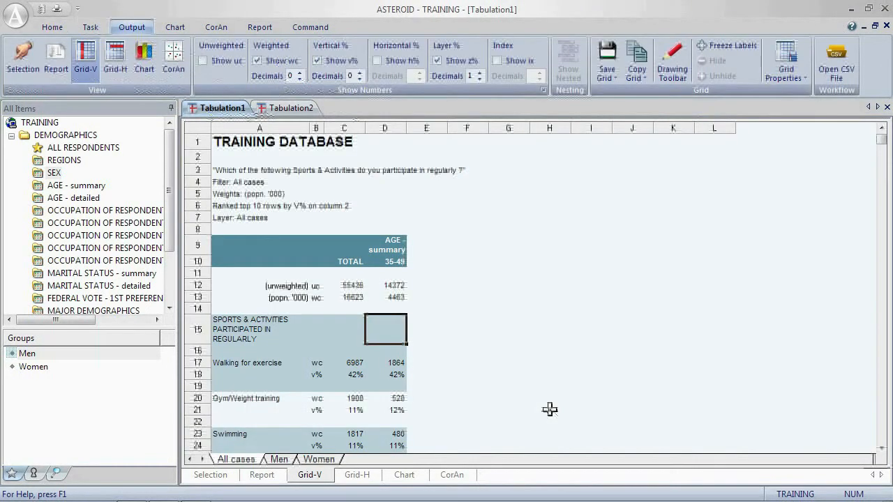
Step: Examine the ranked table for All cases, then for the Men and Women layers
scroll(436, 343, "down", 1)
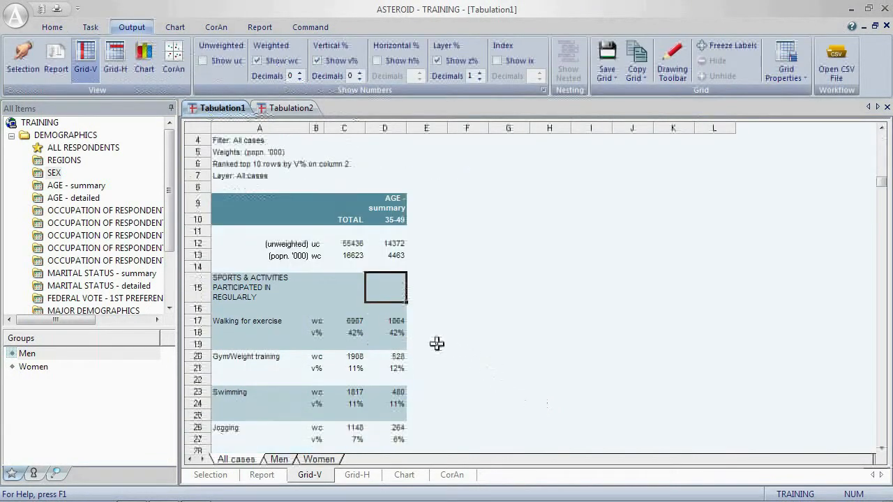
scroll(436, 343, "down", 4)
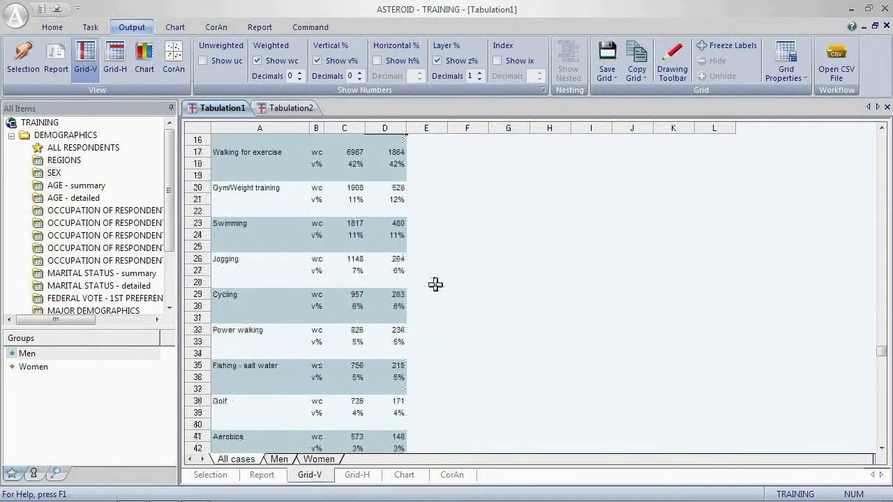
scroll(435, 283, "down", 4)
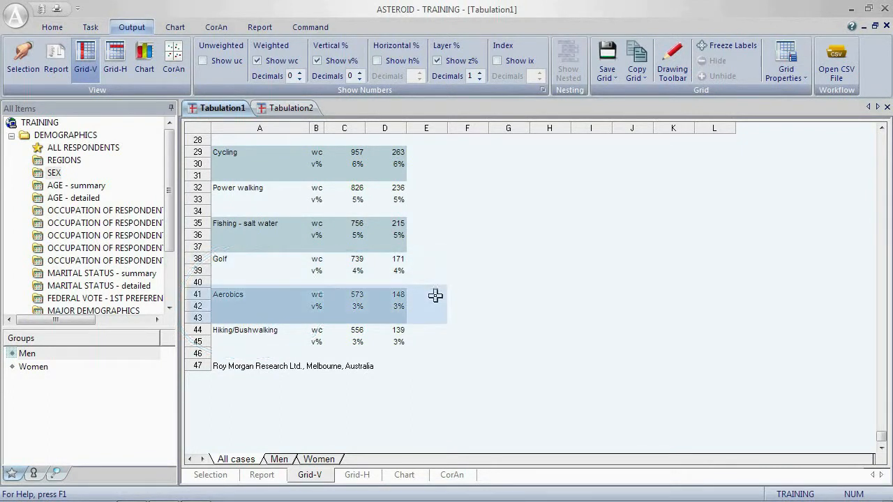
left_click(279, 459)
scroll(437, 373, "down", 6)
scroll(438, 373, "down", 6)
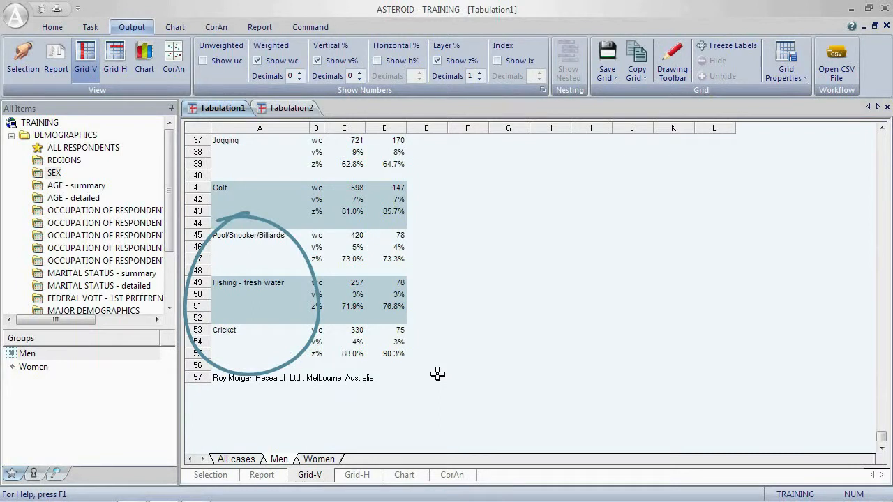
left_click(322, 461)
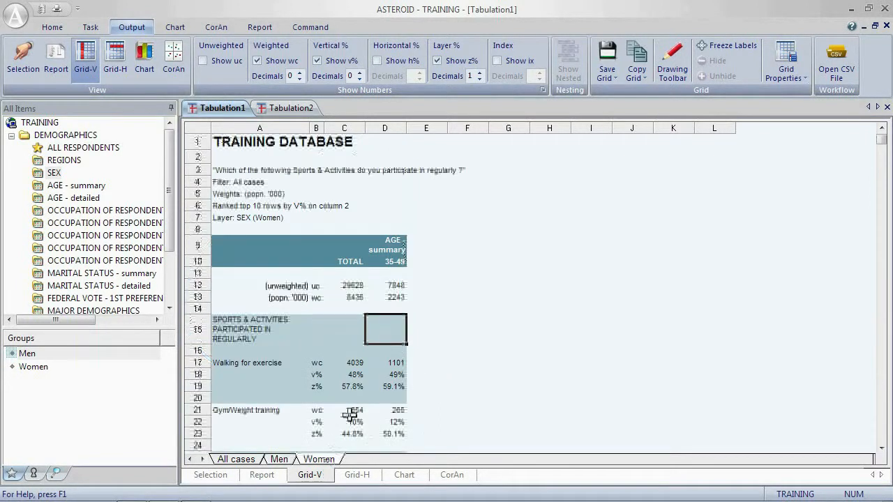
scroll(419, 357, "down", 5)
scroll(420, 356, "down", 6)
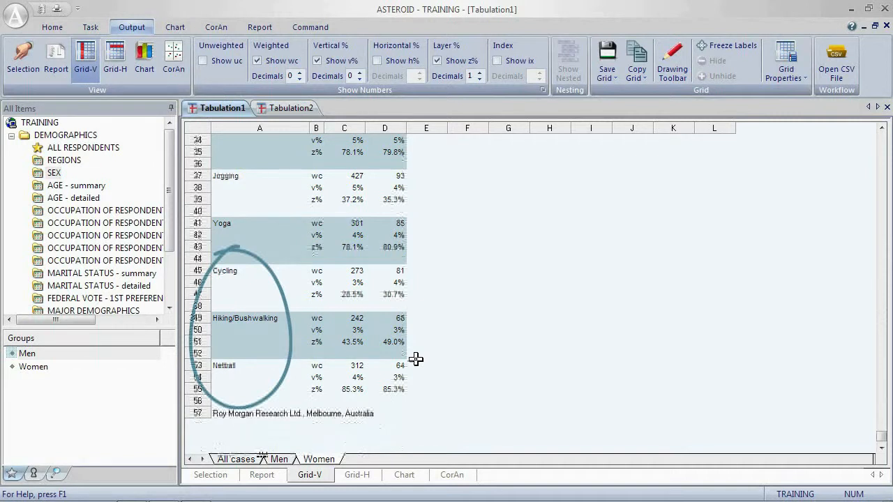
left_click(92, 28)
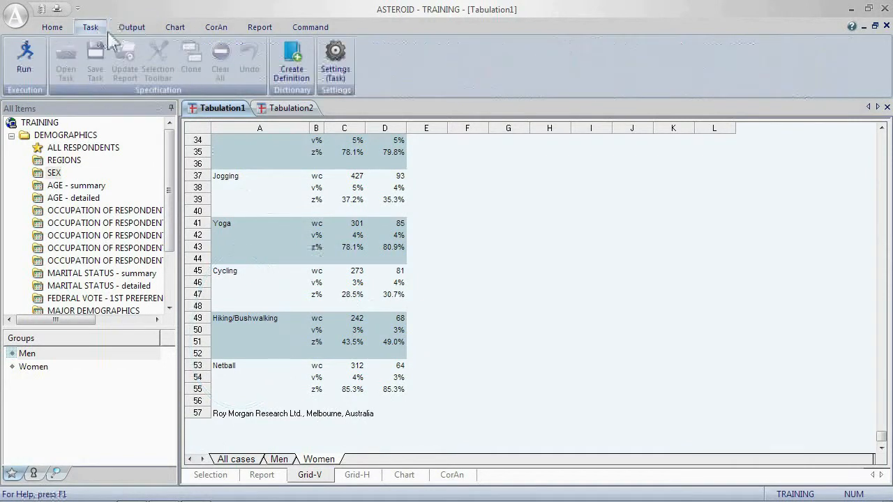
left_click(336, 66)
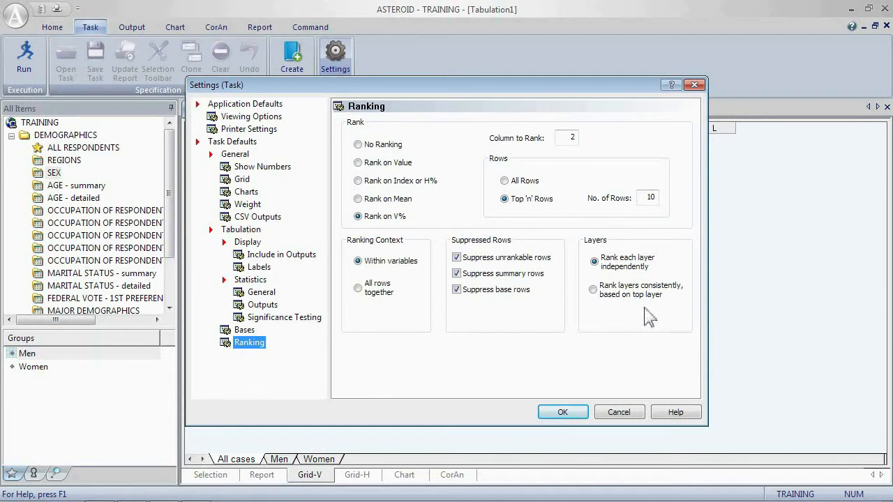
left_click(620, 411)
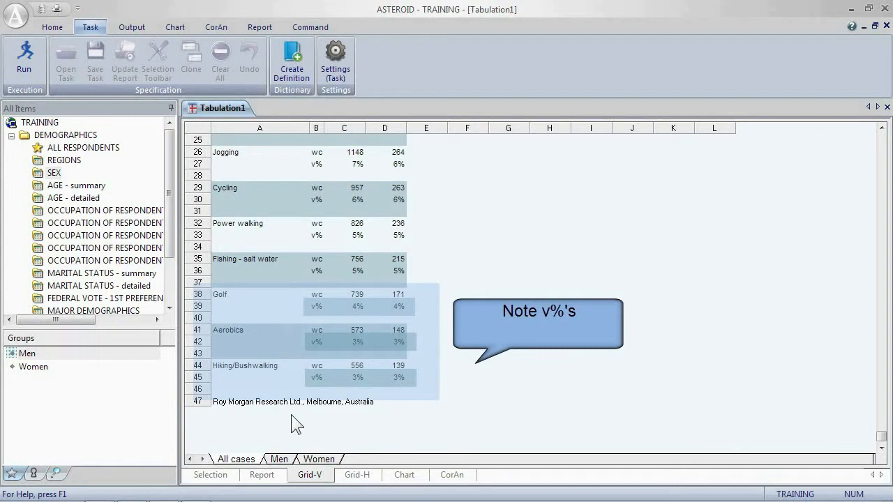
Step: Set the layer ranking to rank layers consistently, based on the top layer
left_click(347, 62)
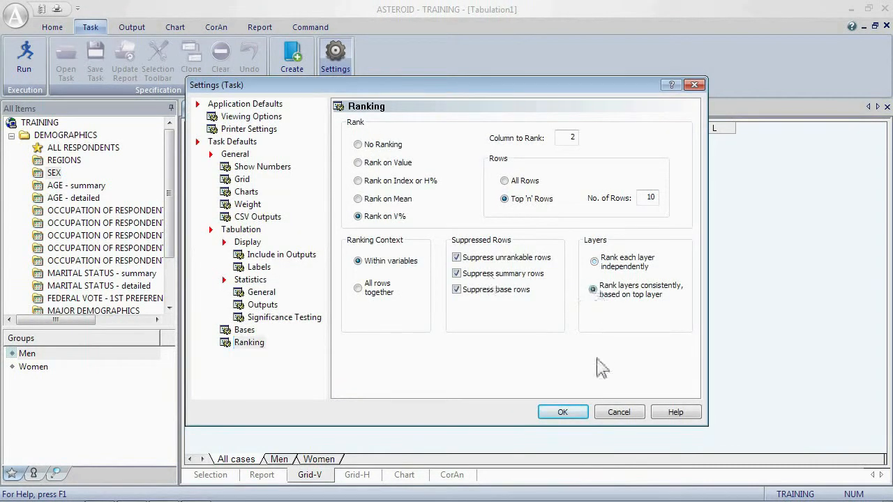
left_click(562, 412)
Step: Review the ranked rows in the All cases, Men and Women layers
scroll(488, 398, "down", 7)
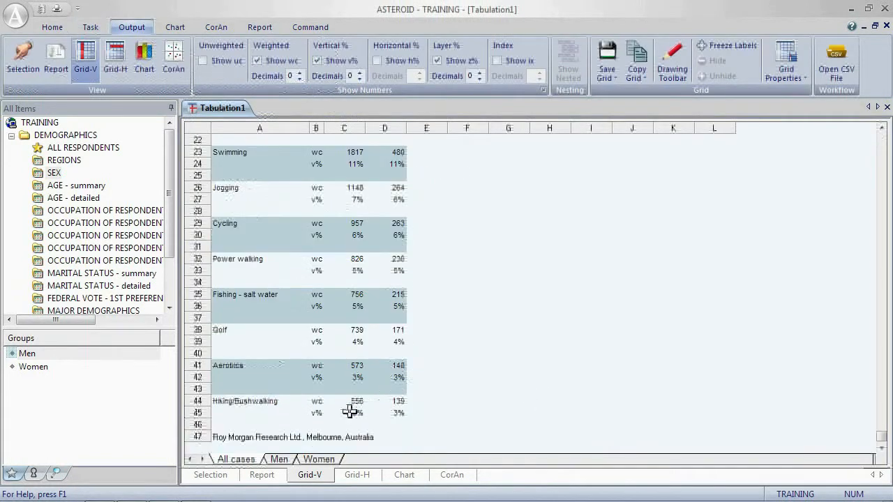
left_click(279, 459)
scroll(354, 421, "down", 7)
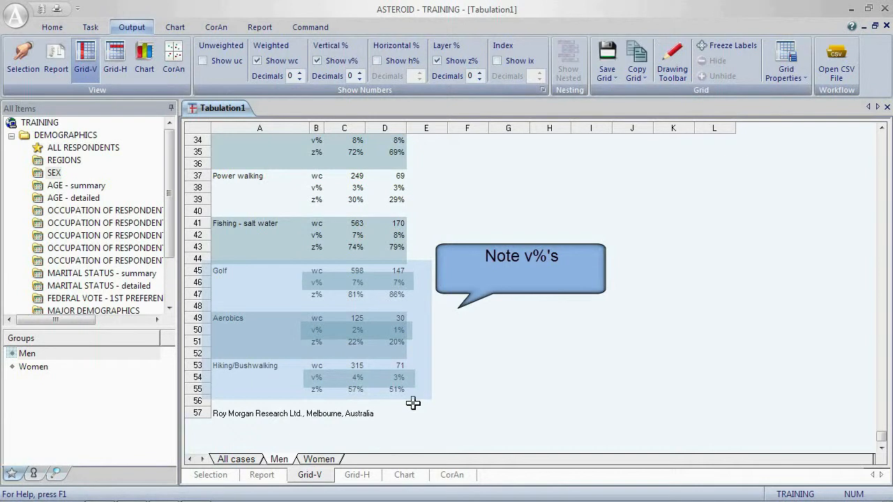
left_click(318, 459)
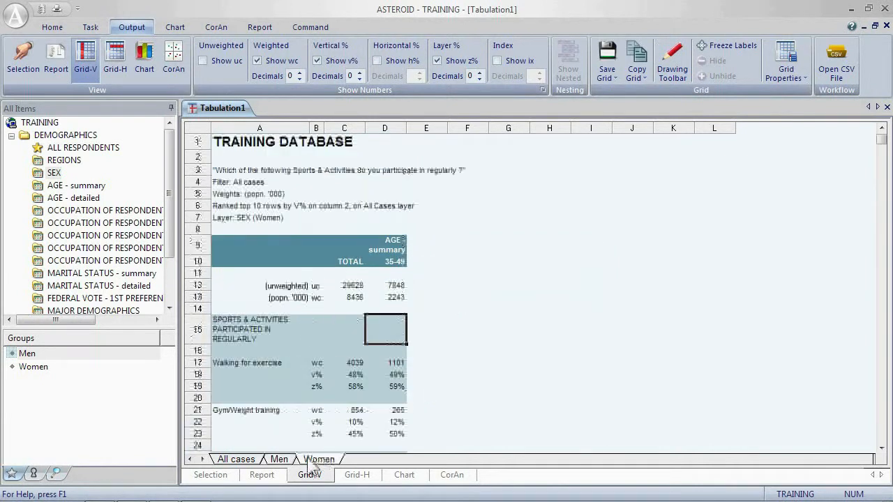
Step: Review the lower rows of the Women layer and reopen the ranking settings without changing them
scroll(425, 396, "down", 12)
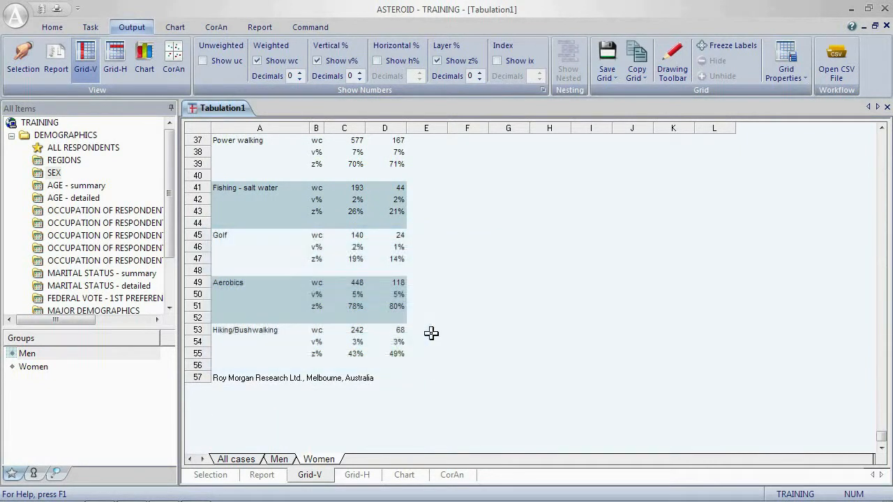
left_click(90, 26)
left_click(325, 65)
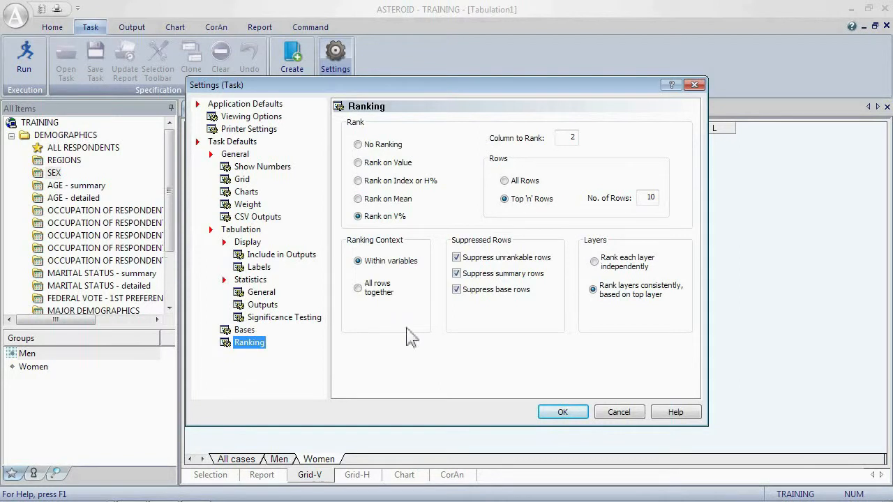
left_click(621, 413)
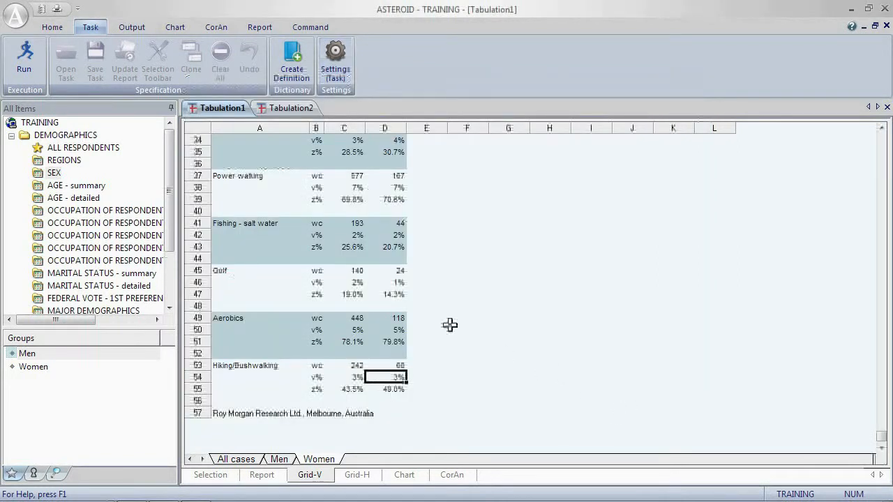
Step: In Tabulation2, set ranking on V% for column 2, keeping only the top 10 rows
left_click(299, 109)
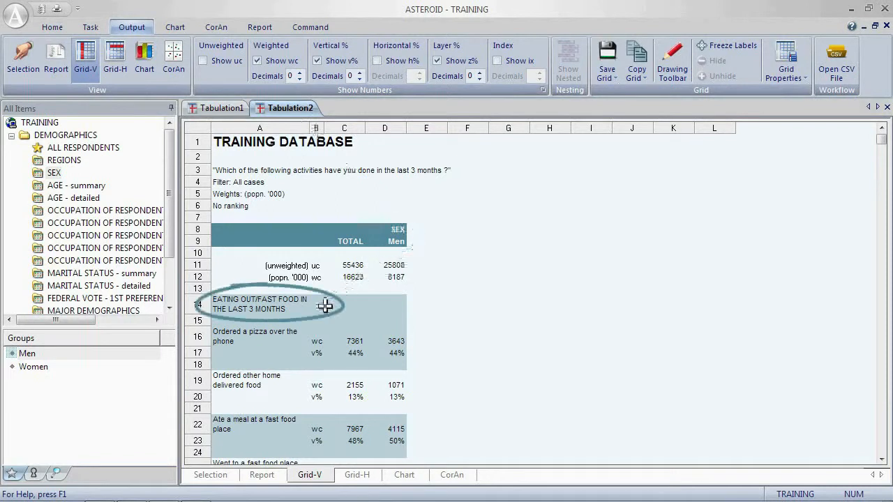
scroll(427, 338, "down", 4)
scroll(426, 338, "down", 7)
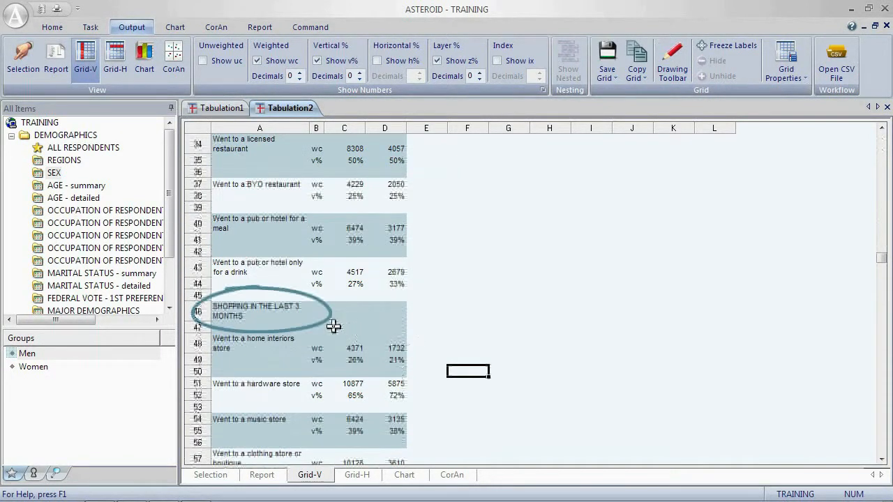
left_click(90, 27)
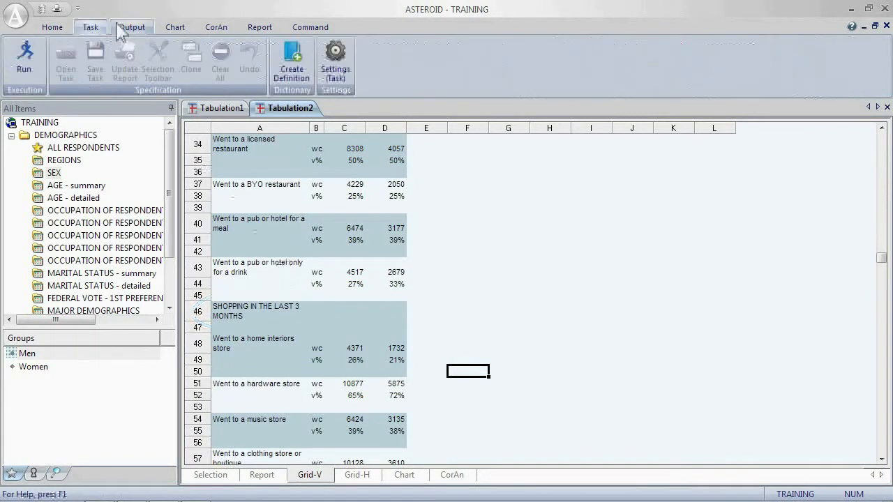
left_click(333, 59)
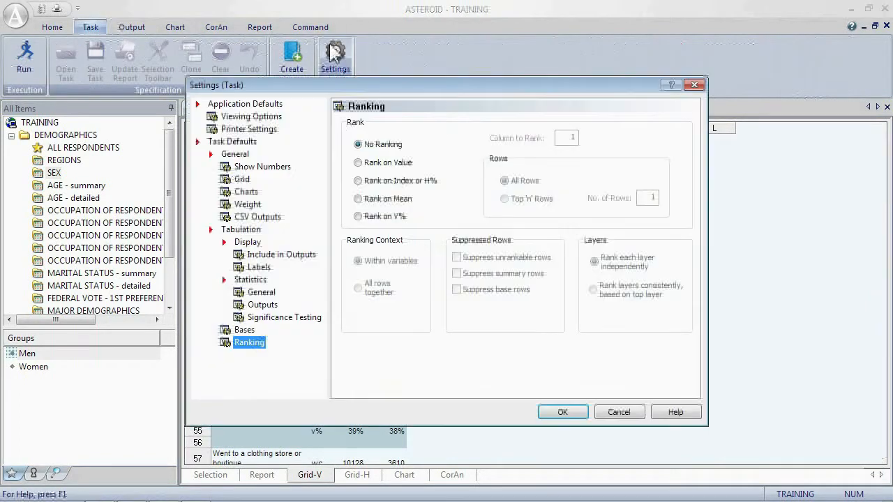
left_click(358, 216)
double_click(577, 136)
type("2")
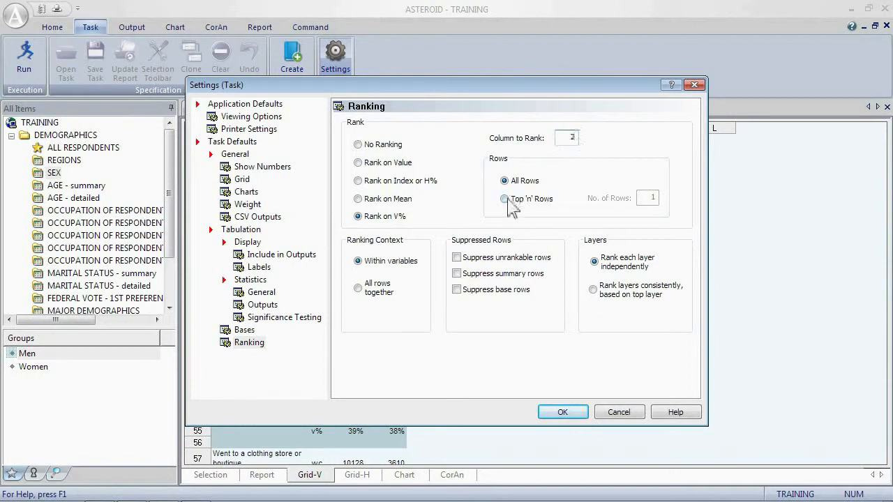
left_click(504, 199)
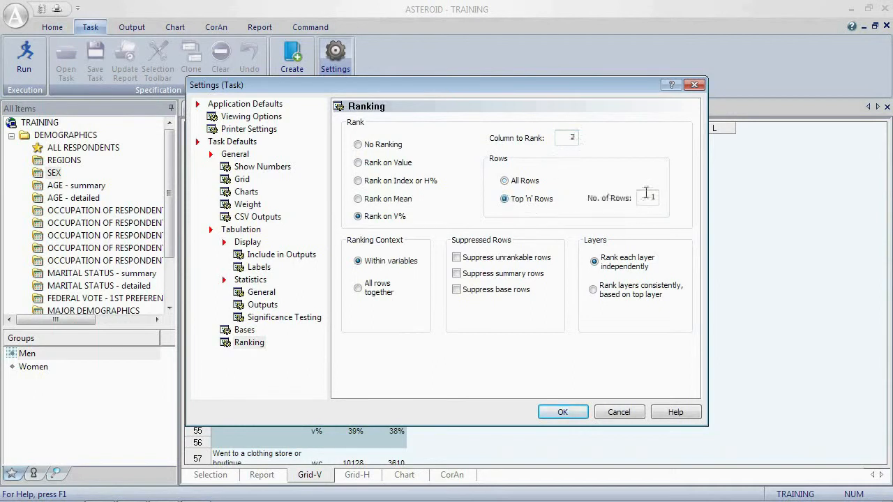
Step: Suppress unrankable, summary and base rows, rank layers consistently based on the top layer, and apply
left_click(457, 258)
left_click(457, 273)
left_click(457, 289)
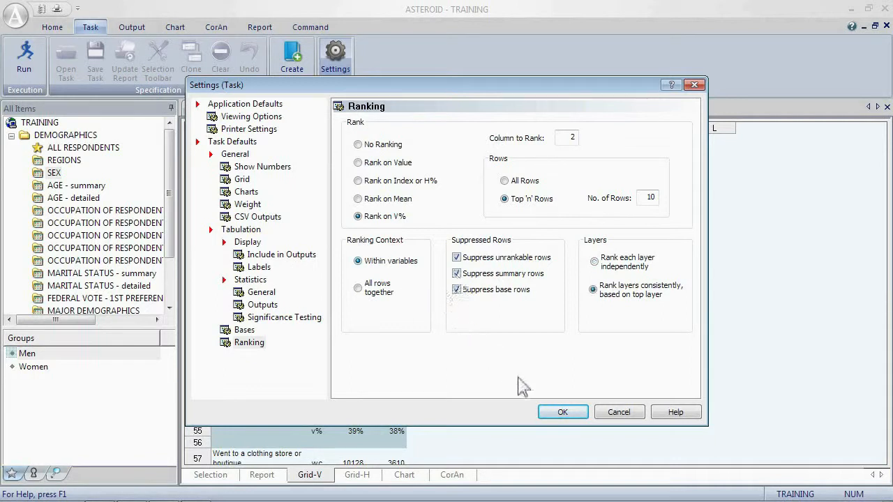
left_click(560, 412)
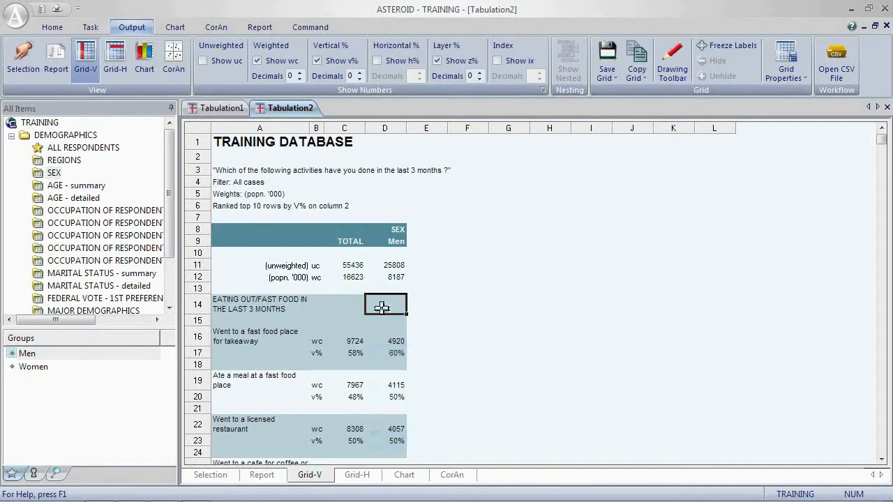
Step: Change the ranking context to rank all rows together instead of within variables and apply it
scroll(382, 309, "down", 7)
scroll(382, 310, "down", 6)
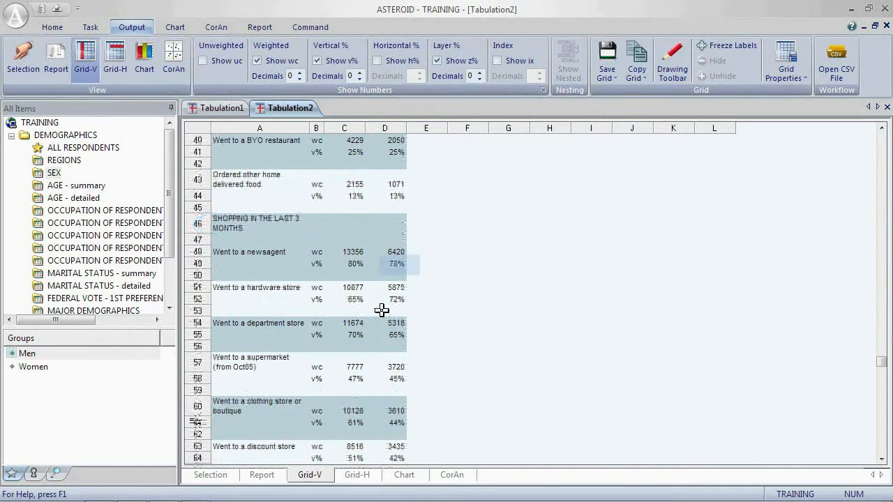
left_click(90, 26)
left_click(338, 60)
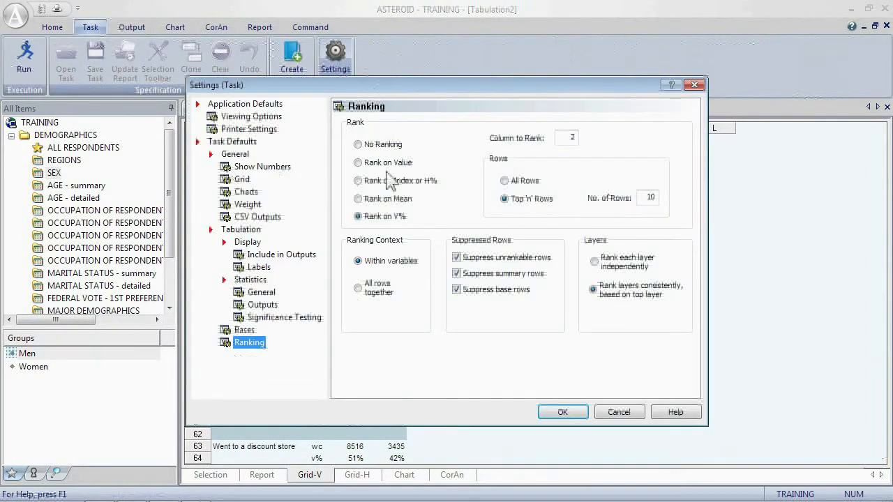
left_click(357, 288)
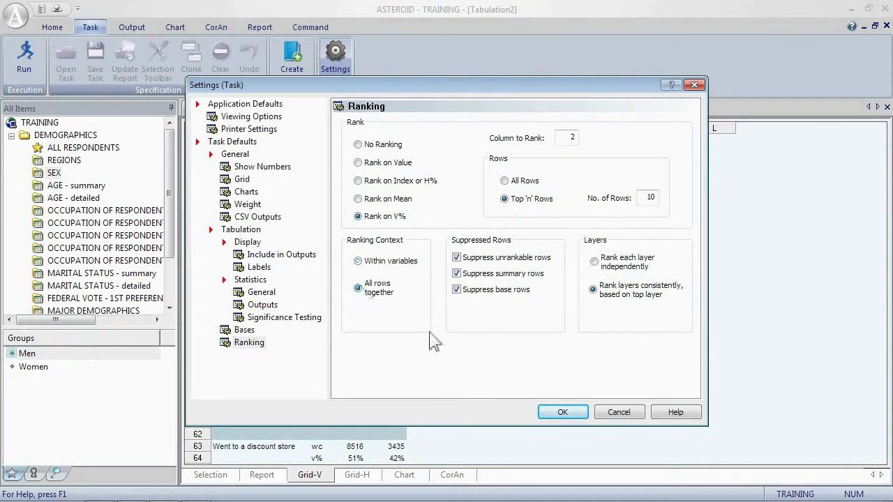
left_click(562, 412)
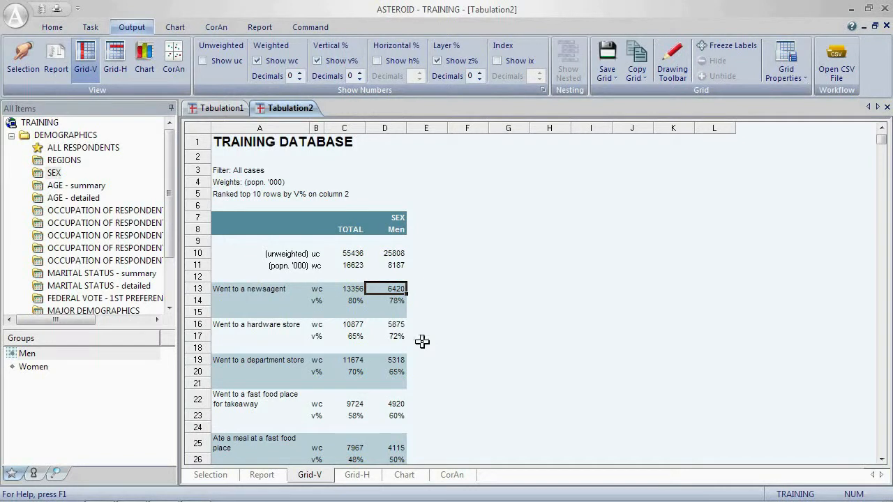
scroll(422, 341, "down", 3)
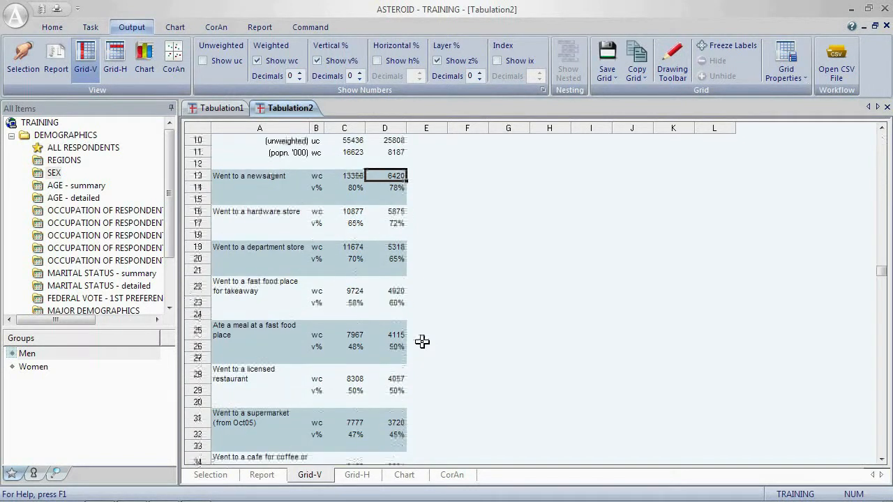